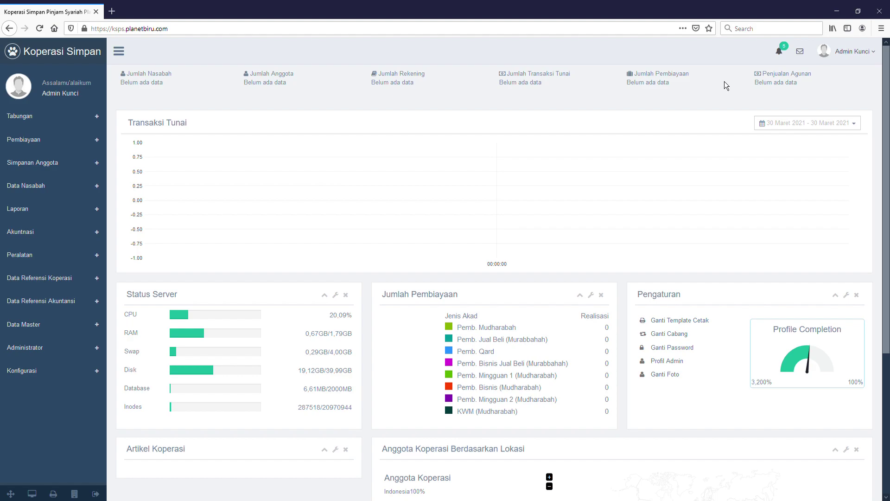
Open the application configuration page (Konfigurasi Aplikasi) and proceed past the warning to its editable settings form.
left_click(869, 59)
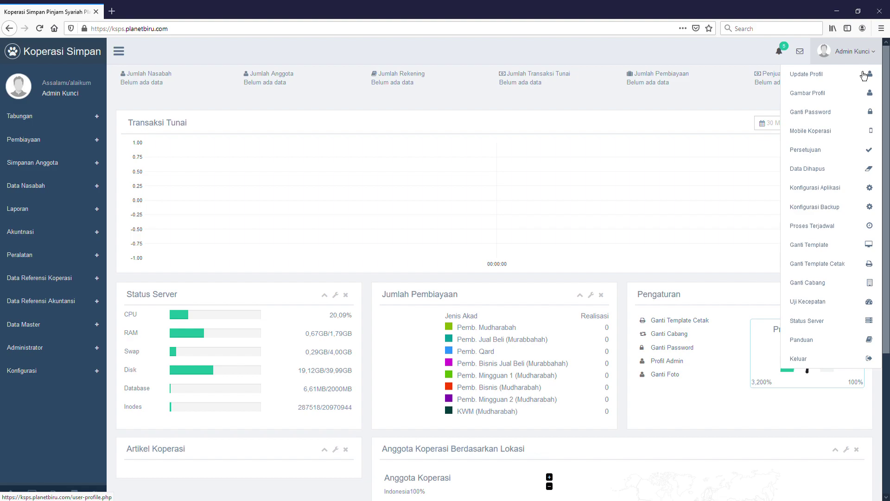
left_click(847, 194)
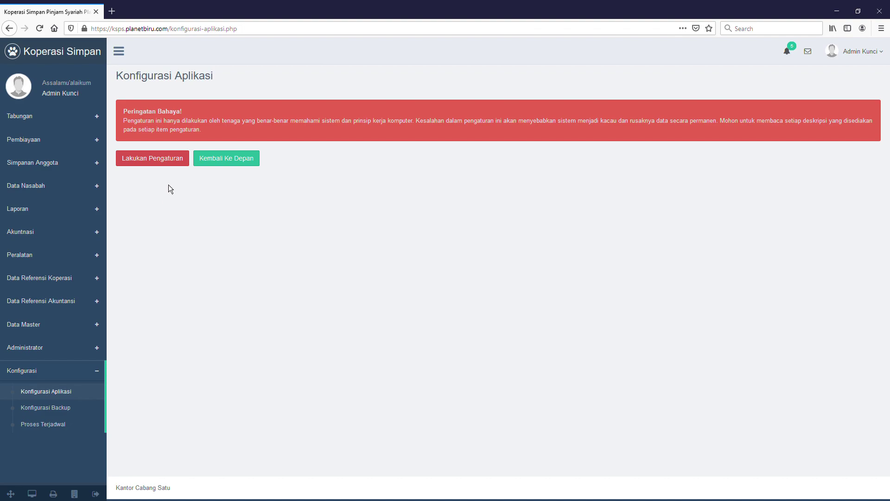
left_click(153, 164)
left_click(166, 167)
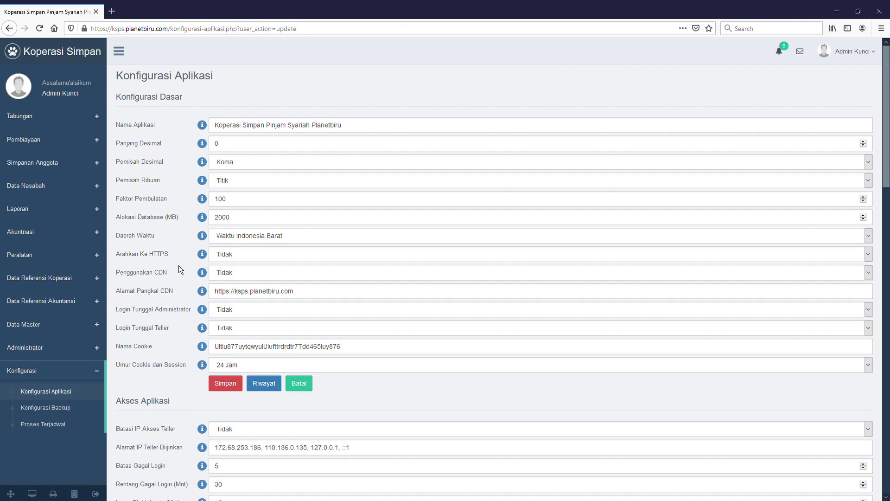
scroll(179, 265, "down", 5)
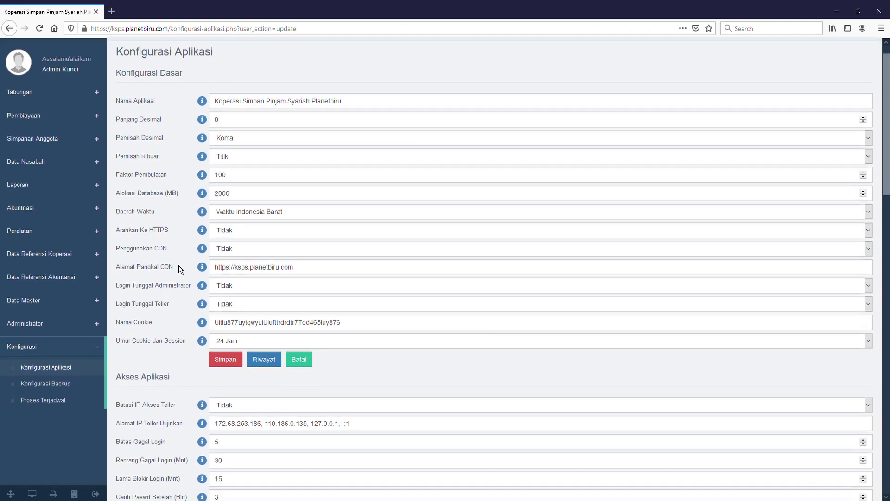
scroll(179, 266, "down", 4)
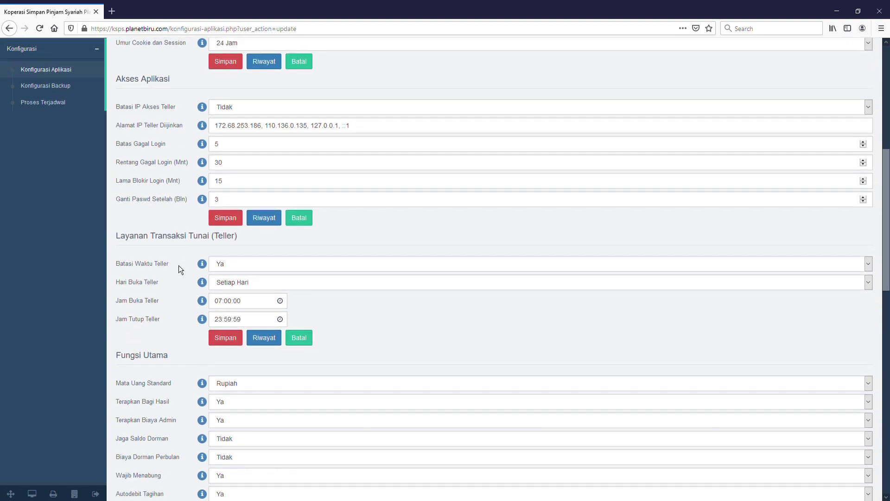
scroll(179, 265, "up", 7)
scroll(179, 270, "up", 3)
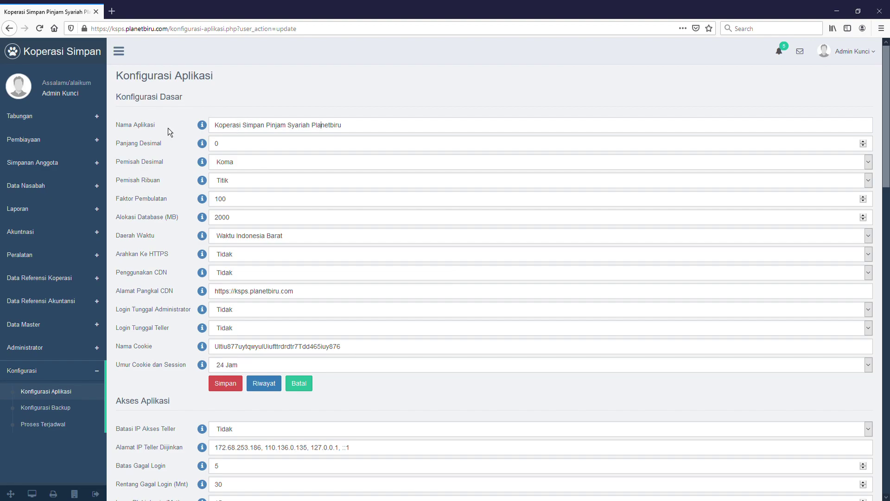
Examine the Nama Aplikasi and separator settings, and try 2 as the Panjang Desimal value.
left_click(325, 126)
double_click(362, 128)
key("Tab")
type("0")
left_click(244, 166)
double_click(240, 144)
type("2")
left_click(238, 148)
left_click(240, 184)
left_click(178, 188)
left_click(247, 147)
double_click(247, 147)
Try appending a 0 to the Faktor Pembulatan value and remove it again.
double_click(246, 208)
left_click(245, 207)
left_click(246, 208)
double_click(226, 205)
left_click(273, 205)
type("0")
key("BackSpace")
Examine the Alokasi Database description and the Daerah Waktu and Arahkan Ke HTTPS settings under Konfigurasi Dasar.
double_click(227, 217)
mouse_move(204, 227)
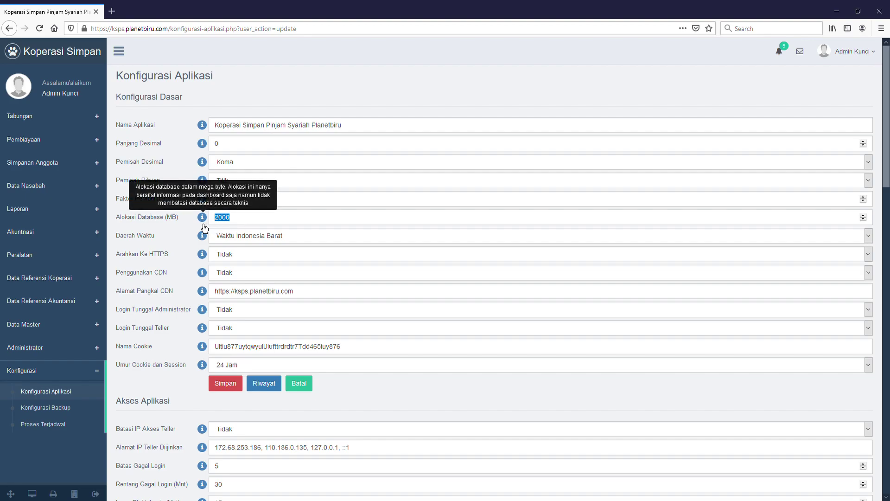
mouse_move(207, 131)
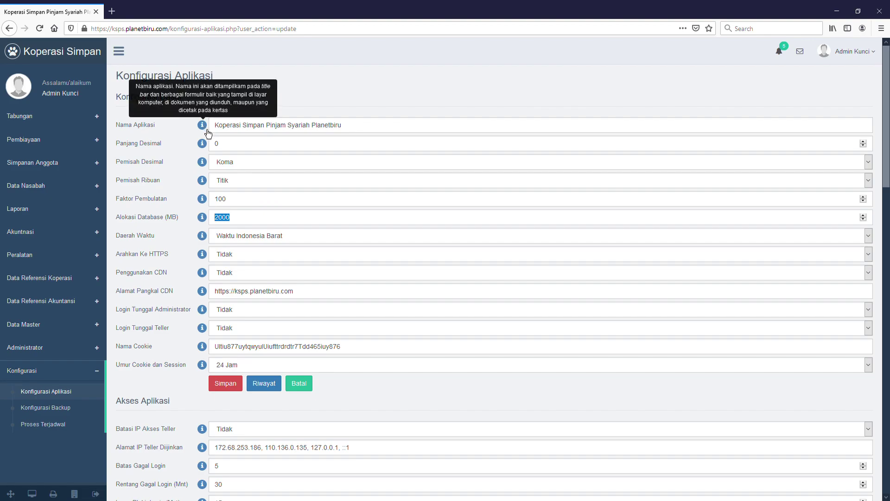
mouse_move(207, 204)
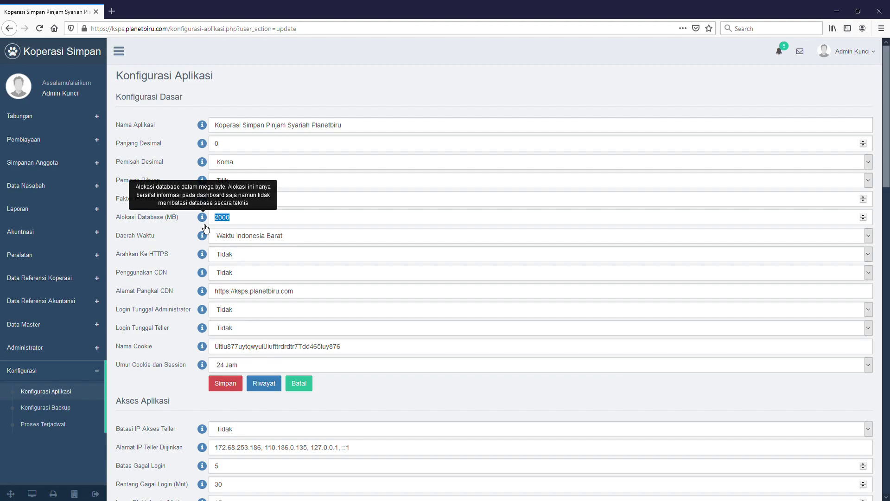
left_click(239, 223)
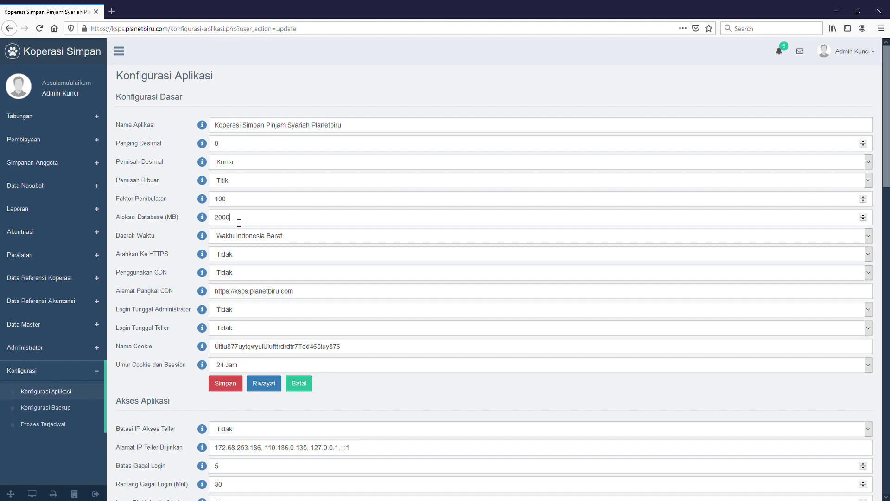
mouse_move(210, 227)
left_click(321, 240)
left_click(313, 224)
left_click(313, 223)
key("Down")
key("Tab")
Examine the Alamat Pangkal CDN, the single-login options for administrator and teller, and the Nama Cookie field.
double_click(245, 293)
left_click(317, 299)
mouse_move(159, 312)
key("Down")
key("Down")
key("Tab")
key("shift+Tab")
key("Tab")
key("Tab")
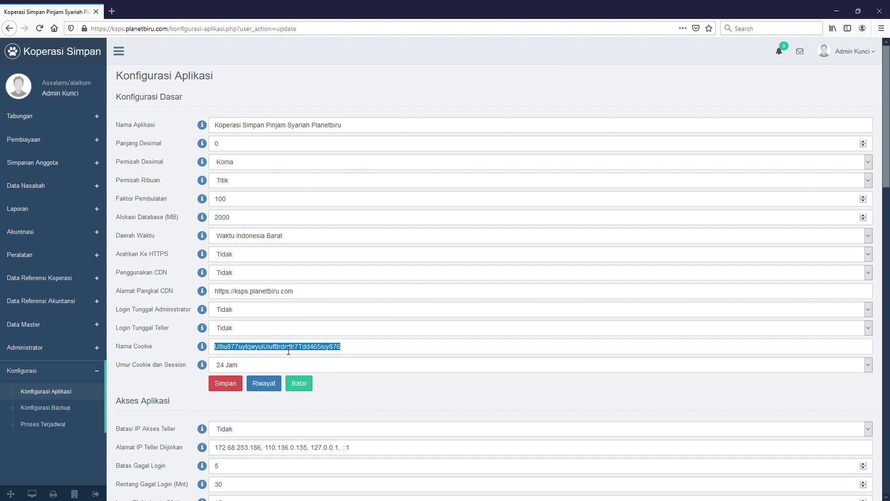
left_click(362, 349)
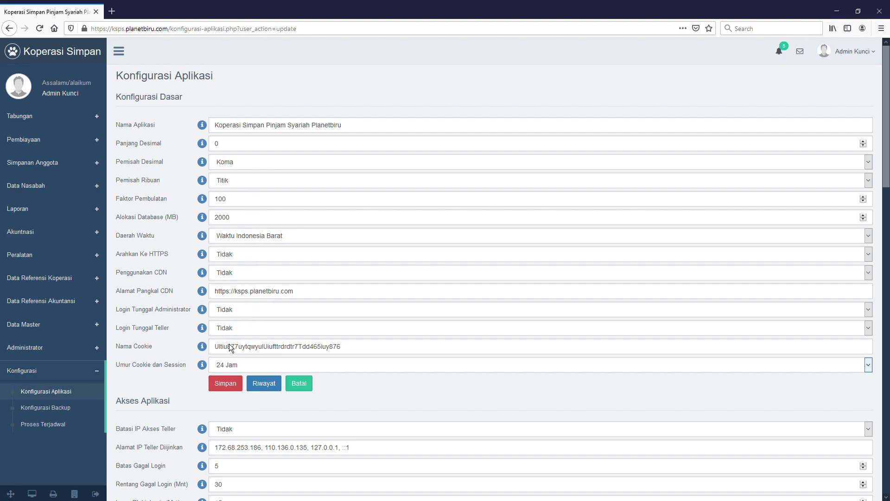
Set Umur Cookie dan Session to 5 Menit.
key("5")
double_click(145, 366)
left_click(180, 368)
double_click(180, 365)
Under Akses Aplikasi, set Batasi IP Akses Teller to Ya and review the list of allowed teller IP addresses.
scroll(172, 293, "down", 4)
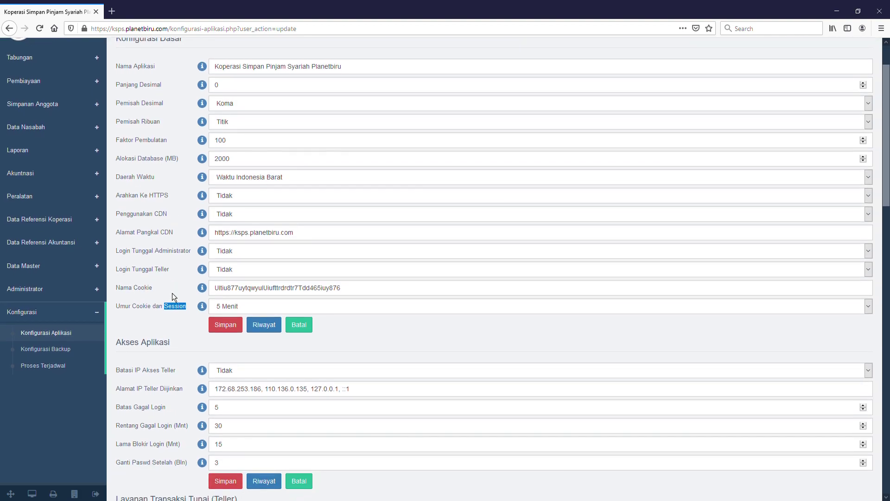
scroll(171, 293, "down", 1)
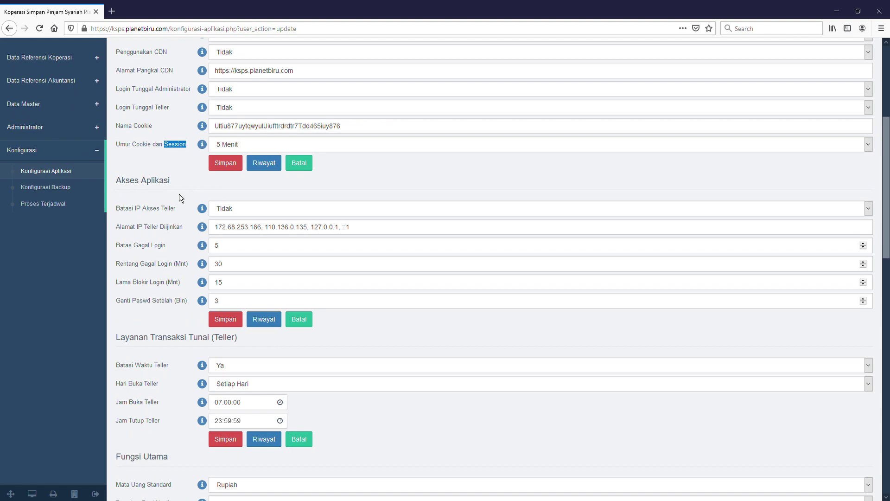
left_click(151, 215)
left_click(260, 210)
double_click(227, 231)
left_click(362, 232)
key("shift+Tab")
double_click(171, 231)
left_click(266, 230)
Examine the failed-login limit, its time window, the login block duration and the password change interval under Akses Aplikasi.
scroll(237, 249, "down", 1)
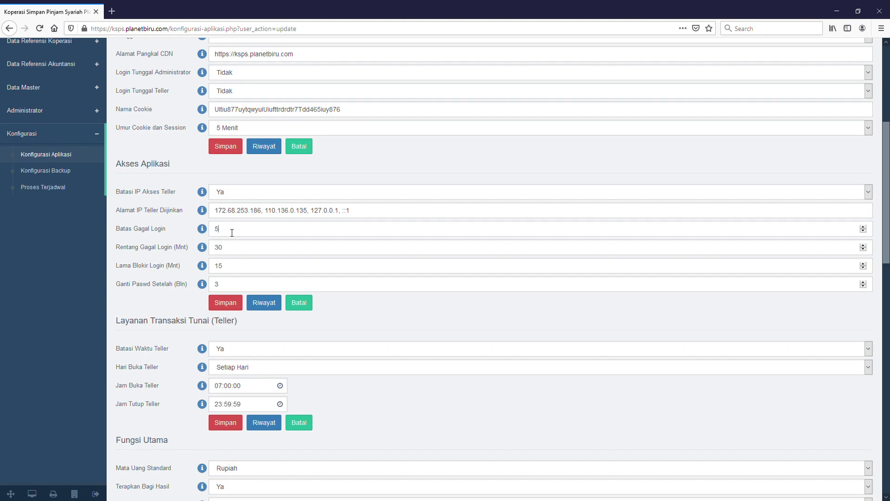
triple_click(155, 232)
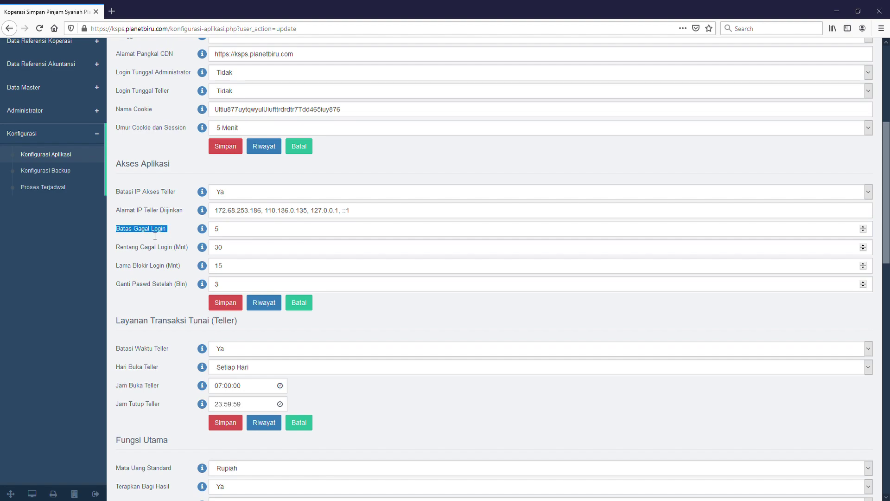
left_click(238, 236)
double_click(230, 233)
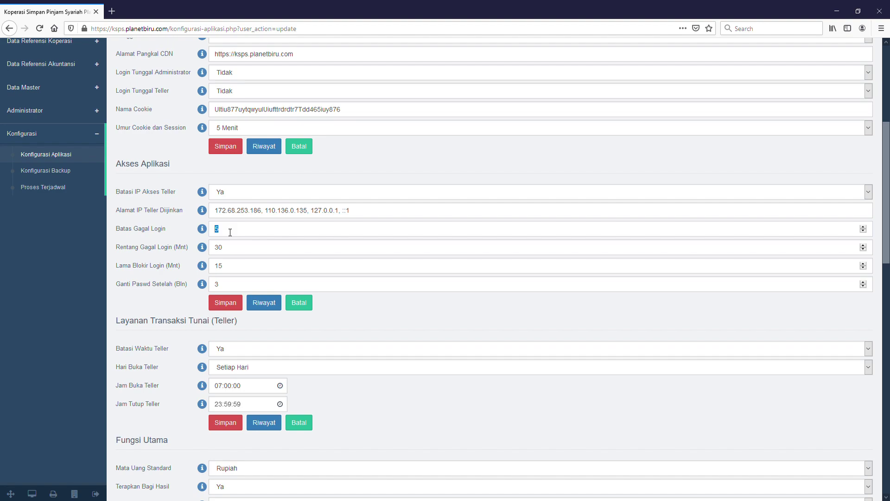
triple_click(158, 251)
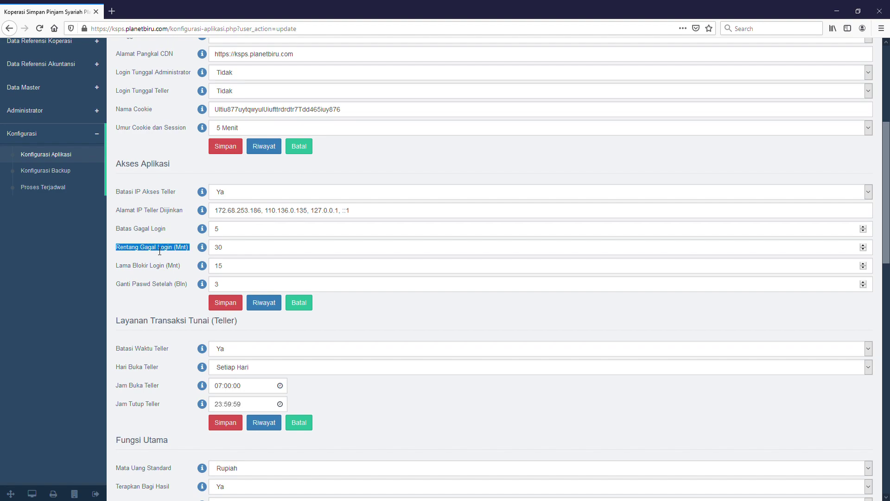
double_click(242, 251)
double_click(236, 235)
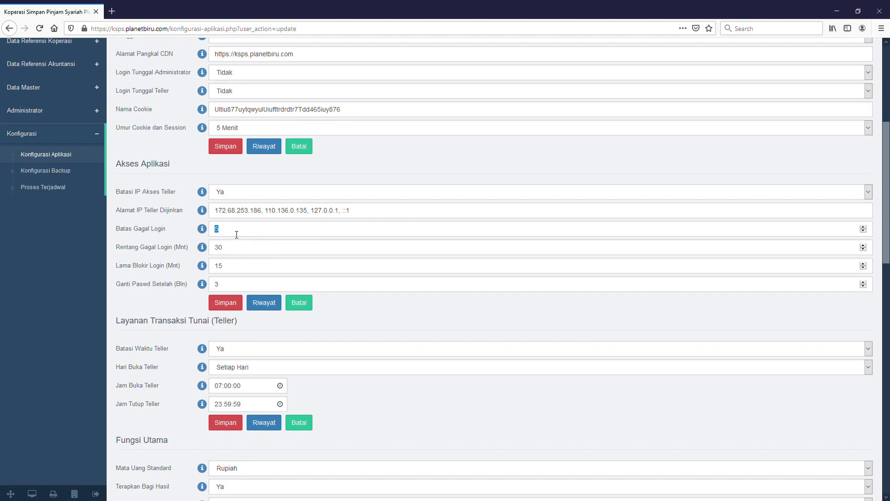
double_click(227, 255)
double_click(238, 234)
left_click(239, 267)
double_click(219, 285)
left_click(234, 290)
double_click(234, 290)
Under Layanan Transaksi Tunai (Teller), try Batasi Waktu Teller as Tidak and switch it back to Ya.
scroll(234, 290, "down", 2)
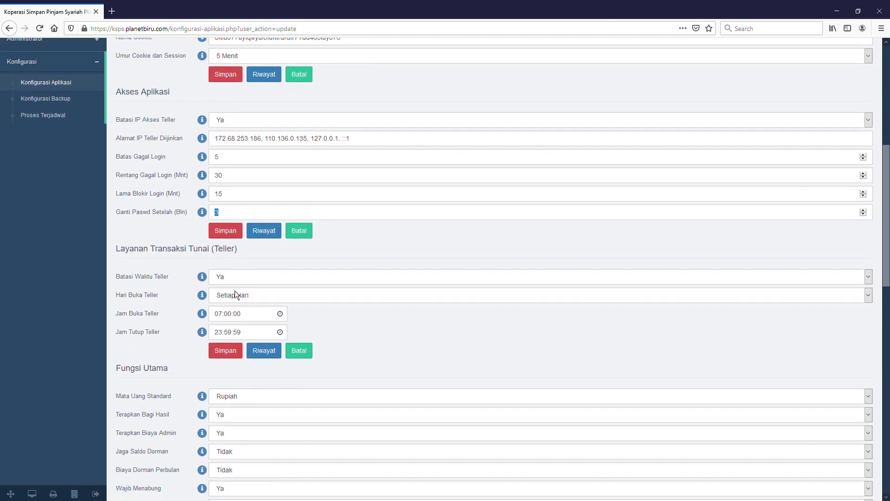
double_click(168, 250)
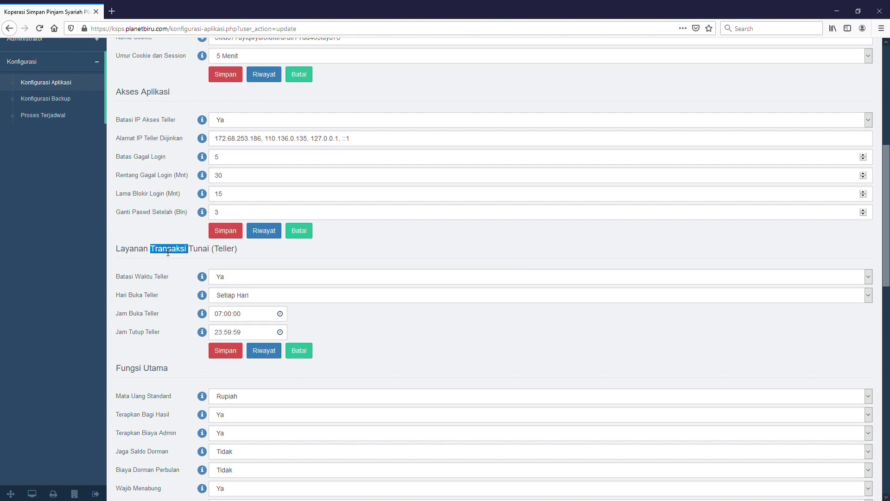
left_click(253, 257)
scroll(264, 262, "down", 2)
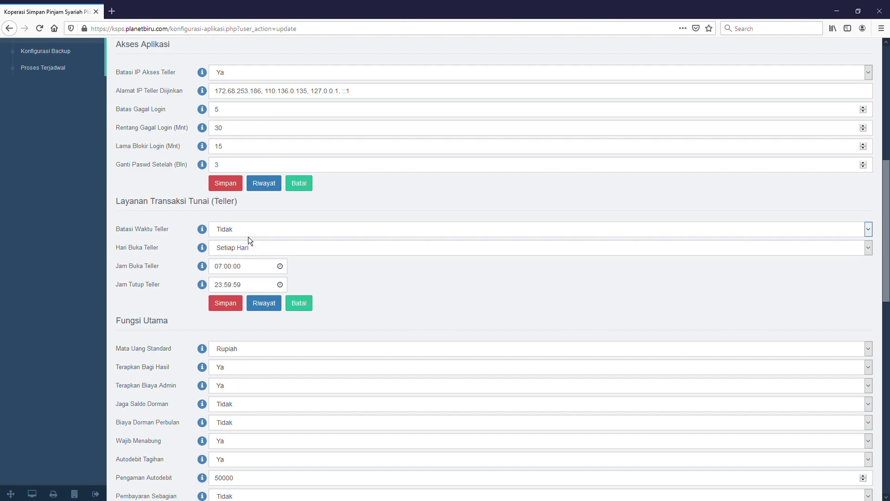
key("Up")
key("Tab")
Check the Jam Tutup Teller time and set Hari Buka Teller to Setiap Hari Kerja (Libur Nasional Tutup).
left_click(175, 302)
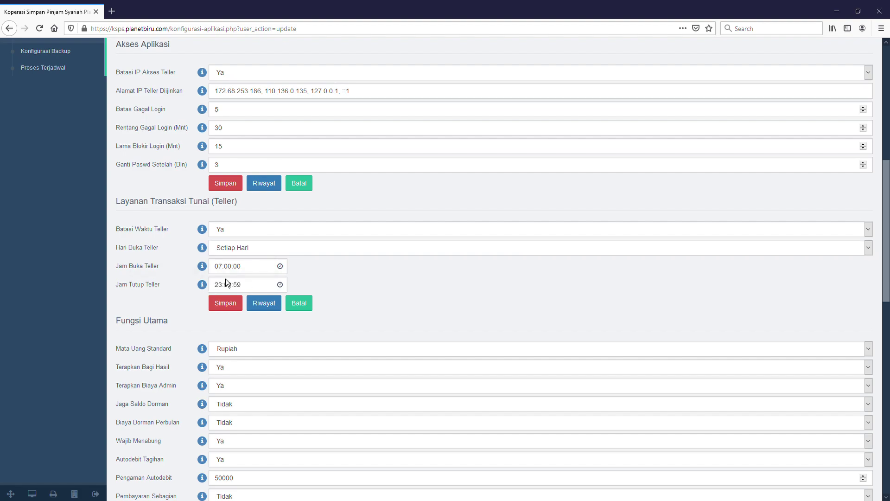
left_click(252, 288)
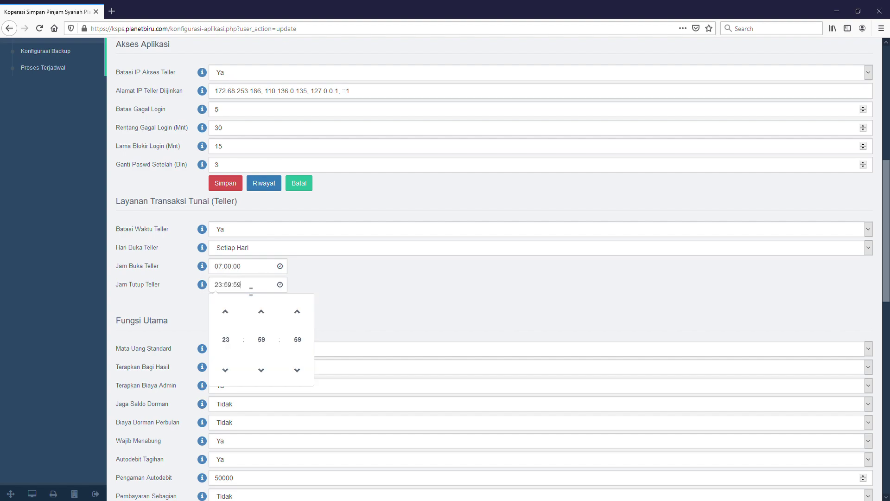
left_click(329, 282)
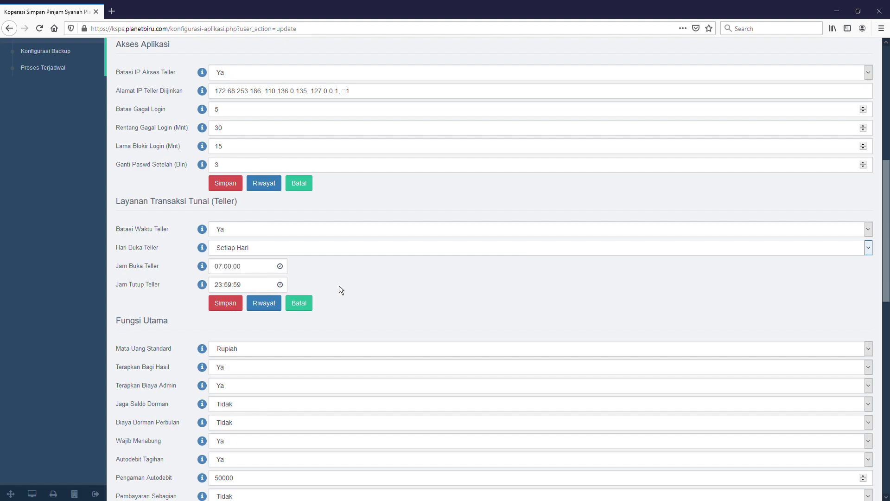
key("Down")
Examine the profit-sharing, admin fee and dormant account settings under Fungsi Utama, including their descriptions.
scroll(342, 279, "down", 1)
scroll(342, 279, "down", 5)
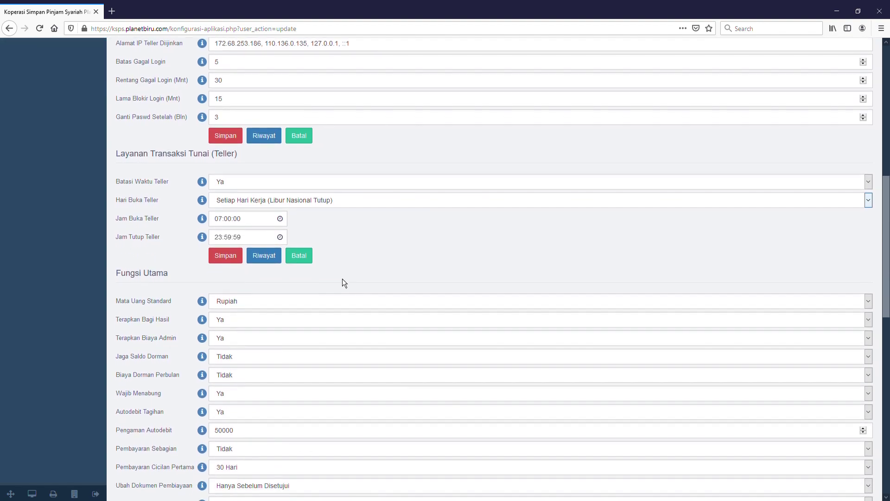
scroll(342, 279, "down", 1)
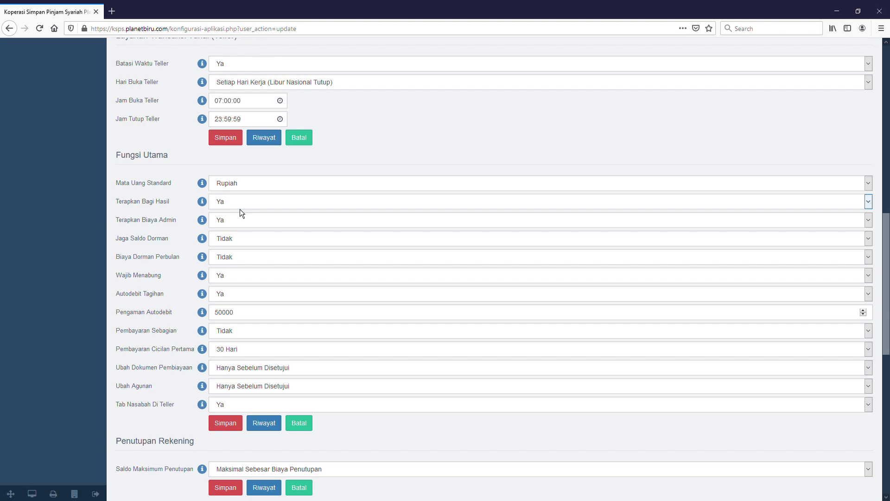
mouse_move(210, 208)
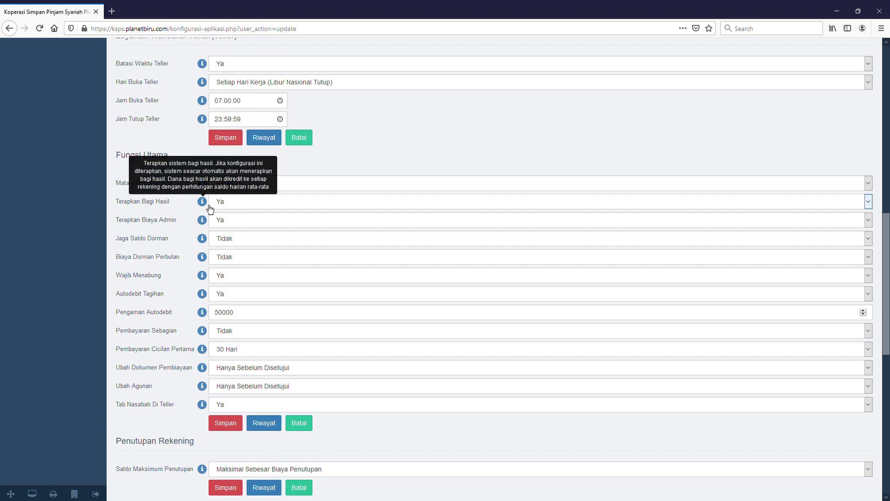
mouse_move(209, 227)
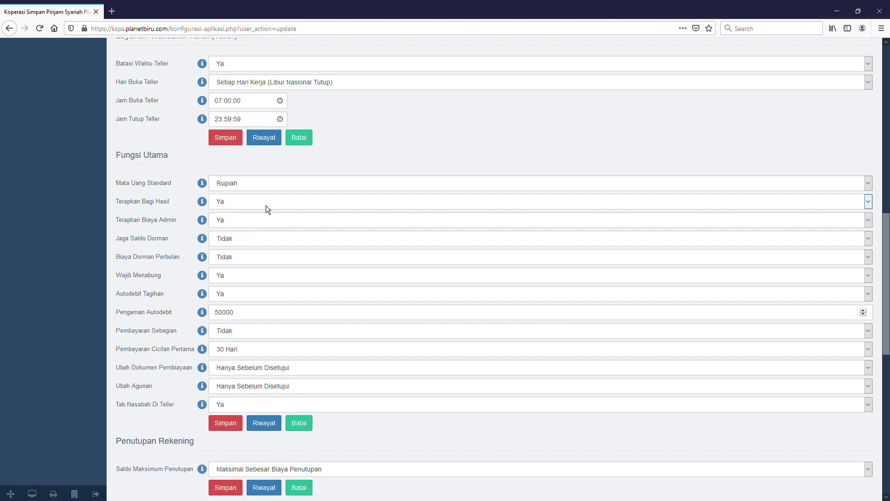
key("Tab")
mouse_move(202, 249)
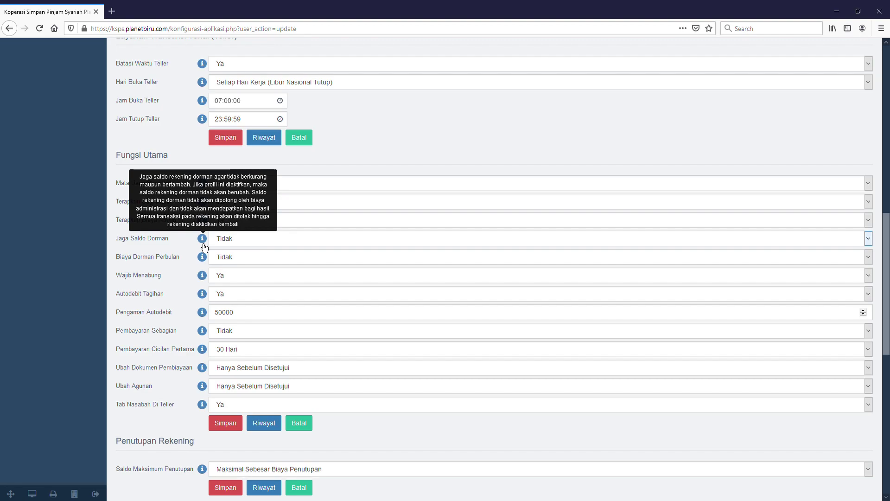
left_click(188, 247)
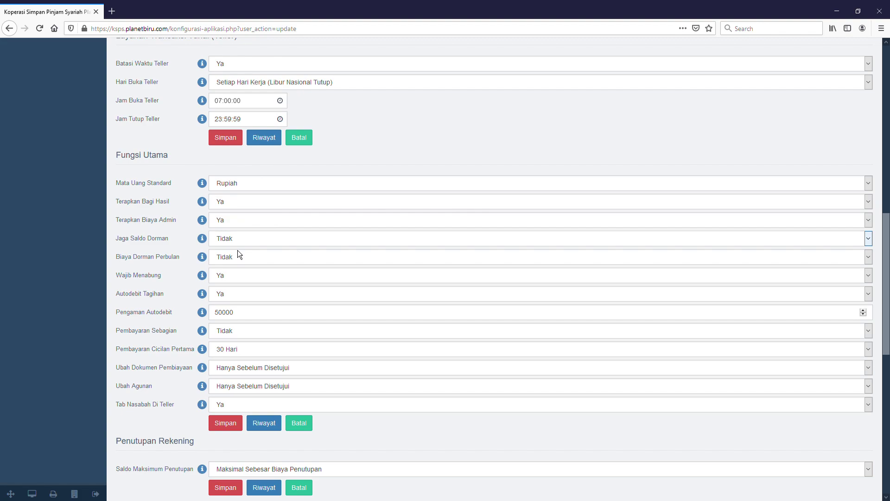
mouse_move(207, 245)
left_click(258, 265)
scroll(296, 282, "down", 1)
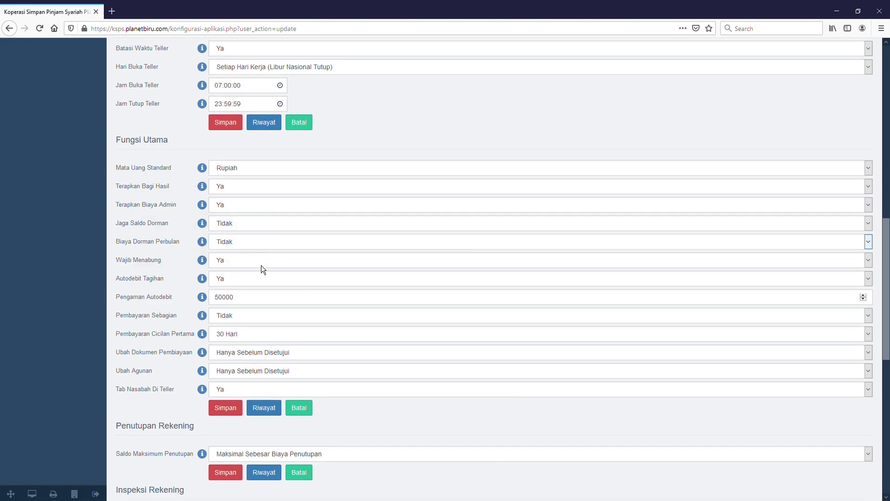
Examine the Wajib Menabung, Autodebit Tagihan and Pengaman Autodebit settings under Fungsi Utama.
key("Tab")
key("Tab")
scroll(249, 288, "down", 2)
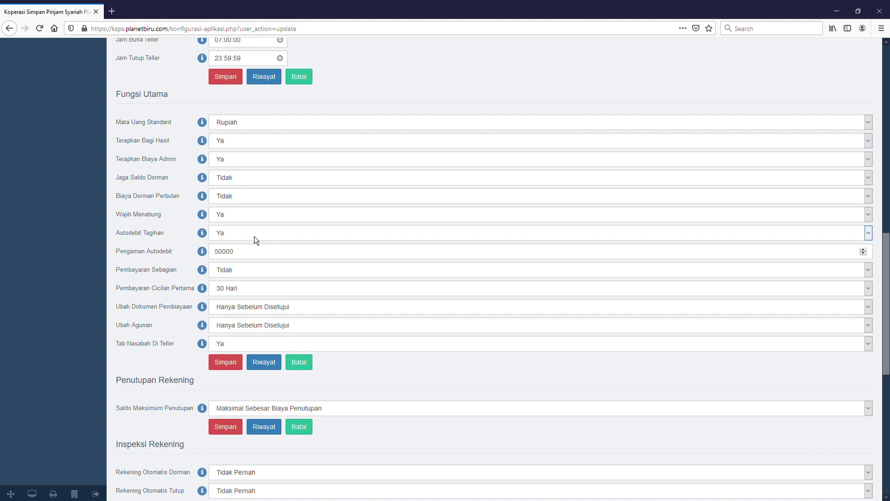
left_click(269, 255)
scroll(269, 255, "down", 1)
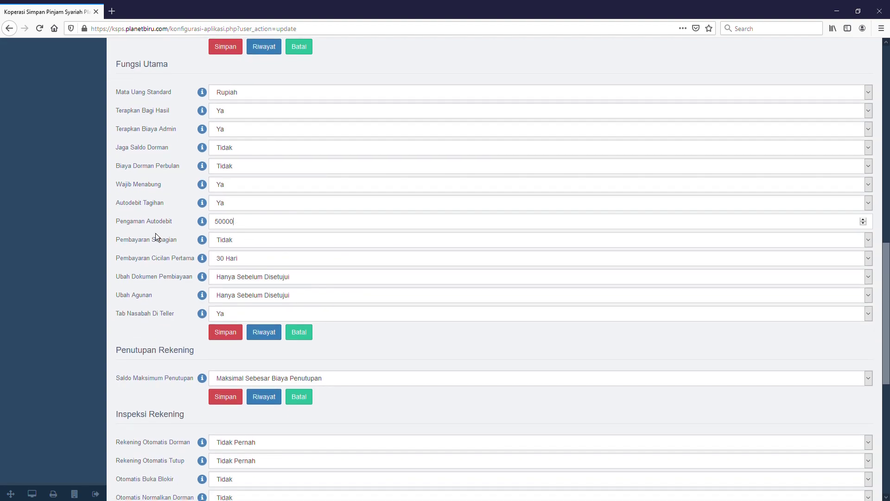
double_click(253, 222)
left_click(243, 227)
double_click(251, 228)
left_click(250, 227)
mouse_move(211, 228)
left_click_drag(221, 226, 239, 232)
left_click(258, 225)
double_click(228, 225)
left_click(248, 228)
mouse_move(204, 227)
scroll(278, 255, "down", 1)
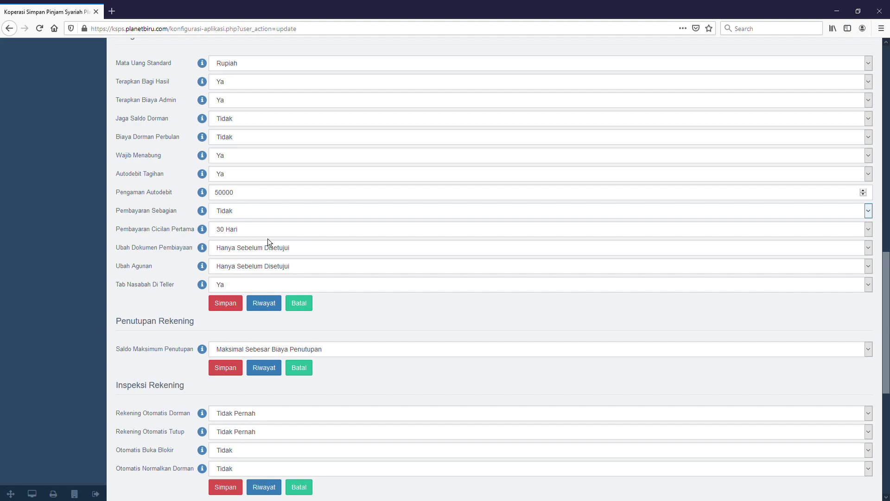
Examine the first instalment, financing document, Ubah Agunan and Tab Nasabah Di Teller settings under Fungsi Utama.
key("Tab")
scroll(304, 237, "down", 2)
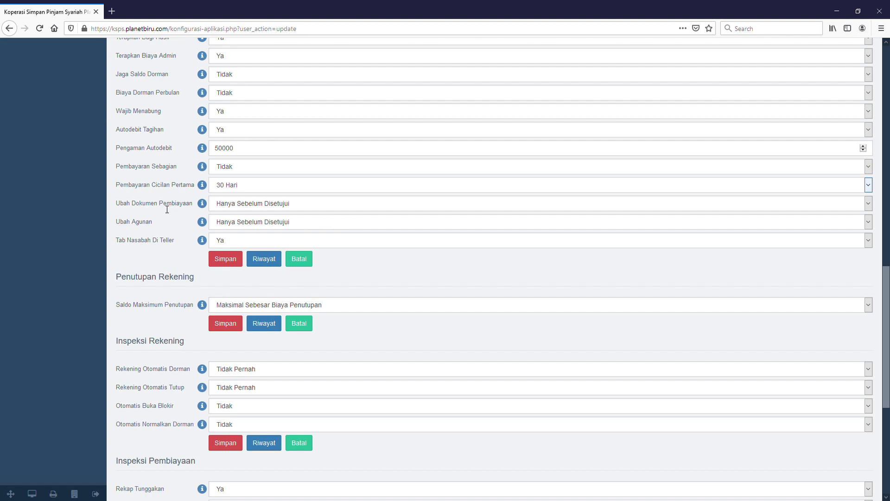
key("Tab")
left_click(344, 276)
left_click(258, 207)
left_click(258, 226)
left_click(347, 288)
left_click(391, 285)
triple_click(150, 242)
triple_click(150, 242)
left_click(185, 266)
scroll(185, 266, "down", 1)
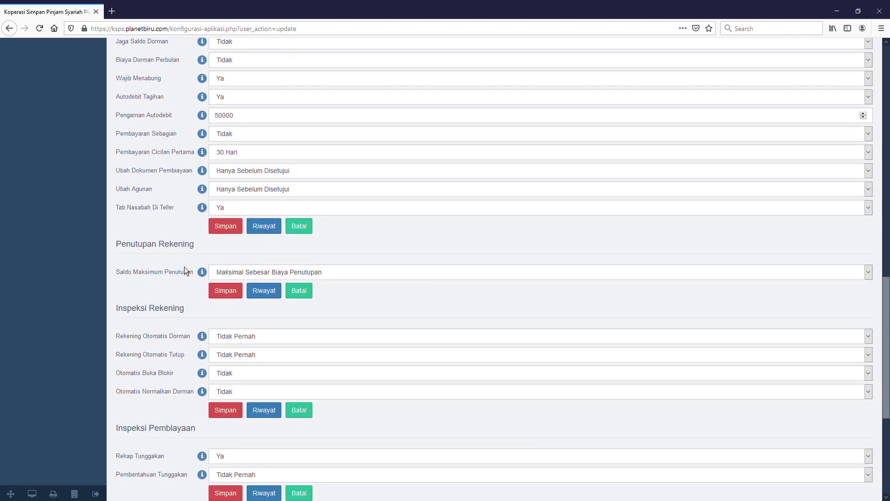
Examine the Penutupan Rekening section and its Saldo Maksimum Penutupan setting.
scroll(185, 266, "down", 2)
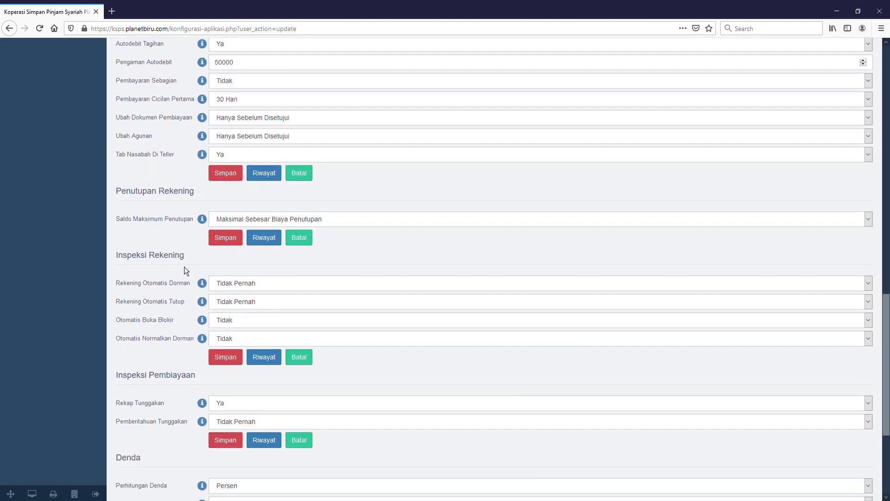
triple_click(158, 192)
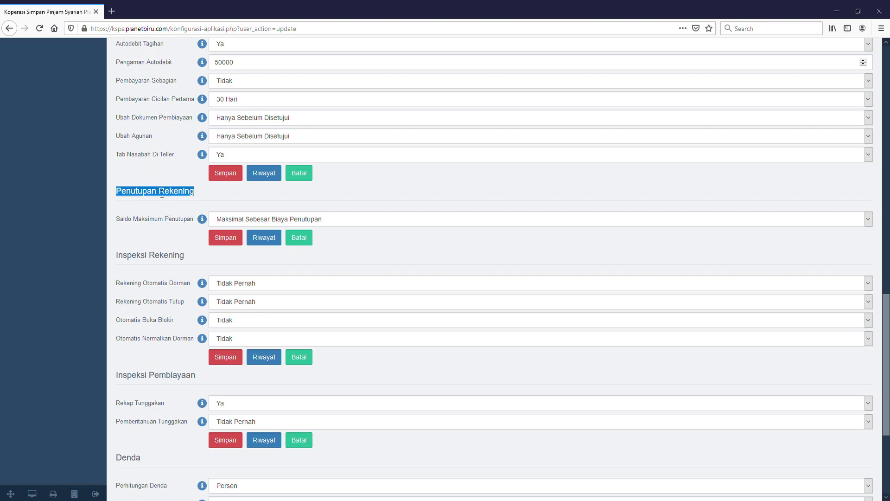
left_click(214, 199)
triple_click(175, 193)
left_click(228, 197)
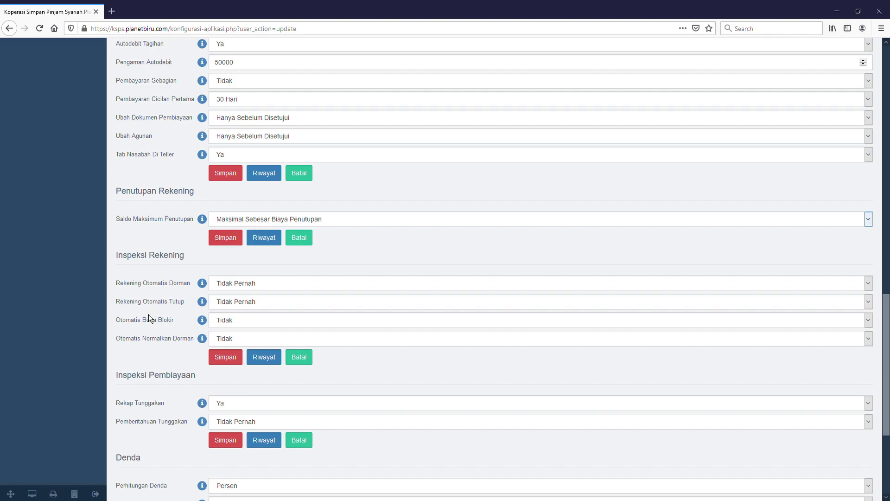
Examine the Rekening Otomatis Dorman and Rekening Otomatis Tutup settings under Inspeksi Rekening.
scroll(148, 314, "down", 2)
scroll(148, 314, "down", 1)
triple_click(144, 190)
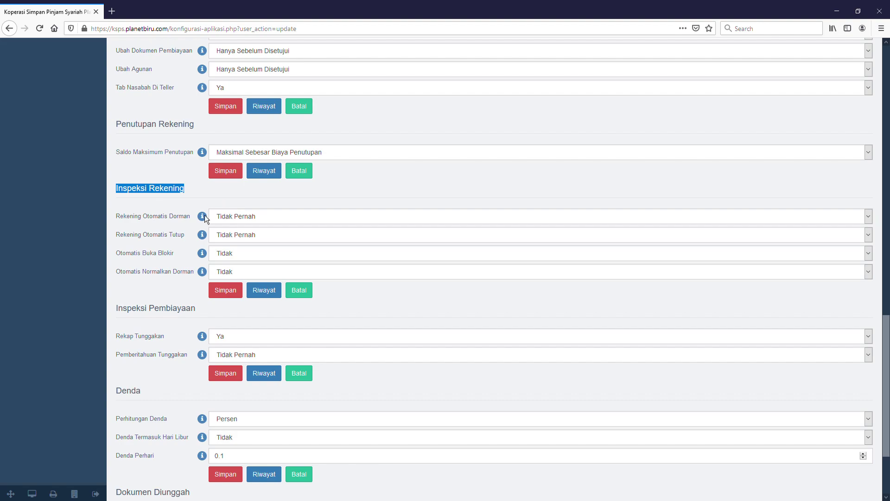
triple_click(174, 218)
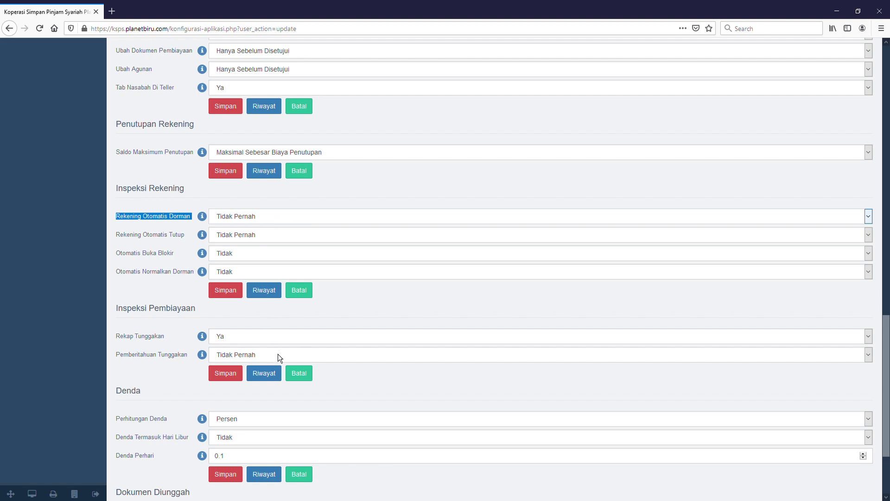
left_click(241, 204)
double_click(155, 236)
triple_click(154, 239)
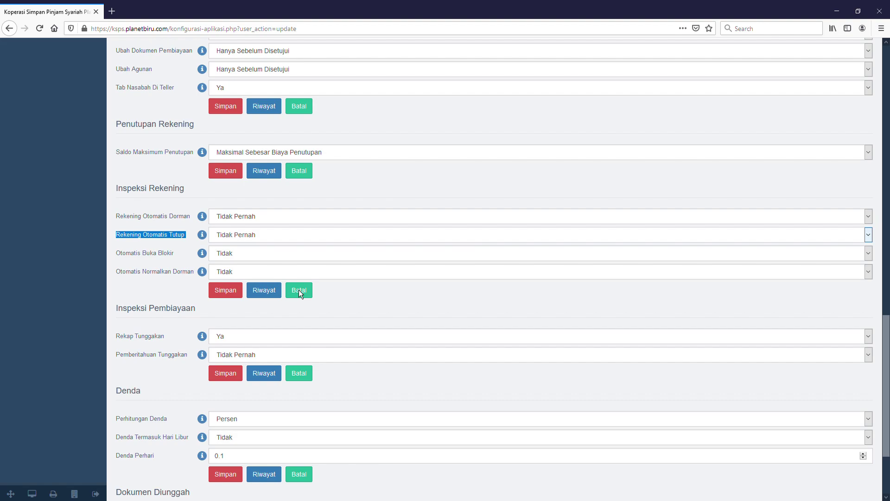
left_click(349, 316)
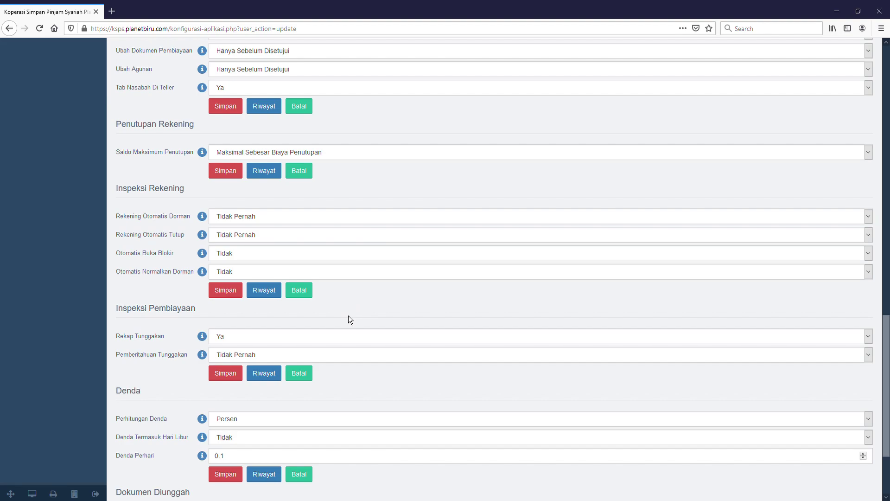
Examine the Otomatis Buka Blokir and Otomatis Normalkan Dorman settings under Inspeksi Rekening.
scroll(349, 316, "down", 1)
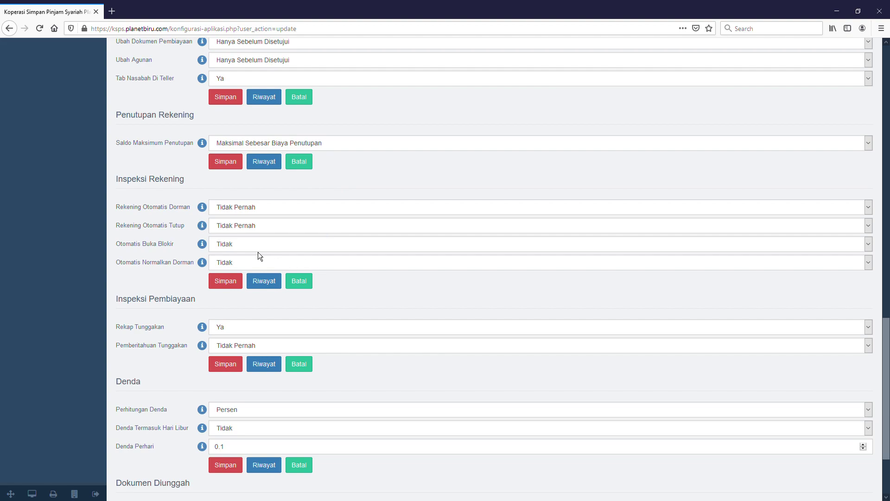
triple_click(164, 248)
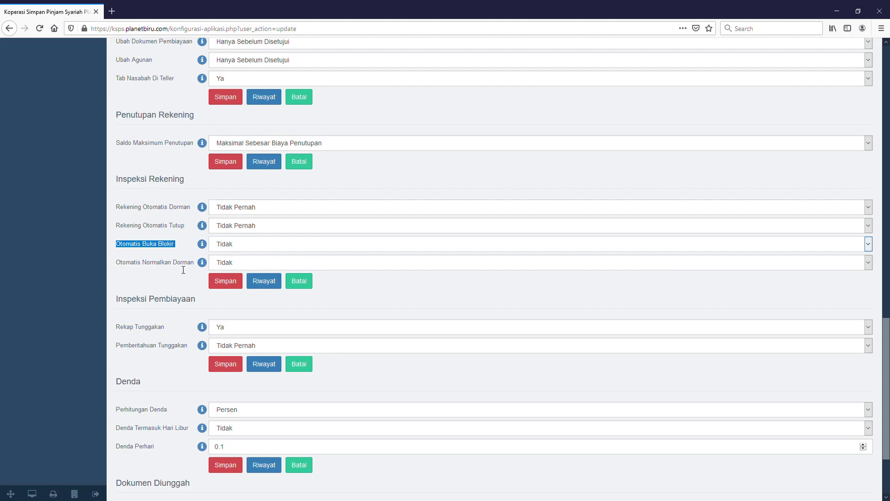
left_click(172, 281)
scroll(171, 281, "down", 1)
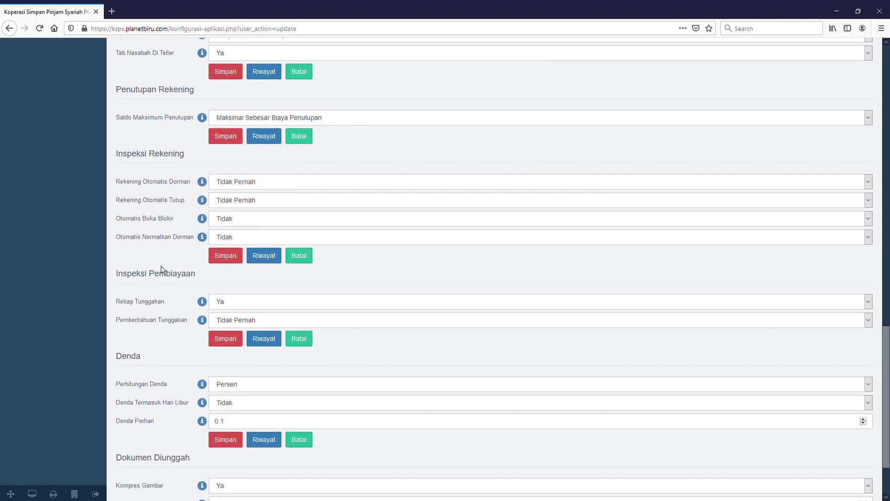
triple_click(143, 240)
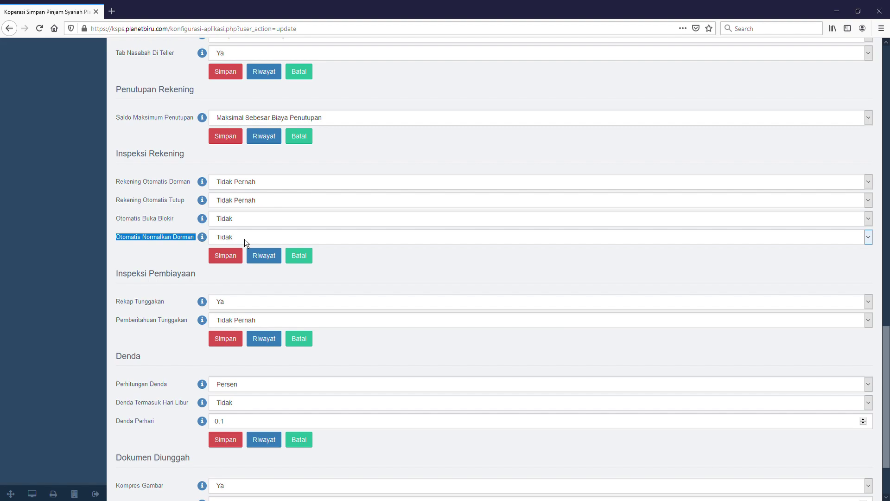
left_click(174, 299)
scroll(174, 300, "down", 2)
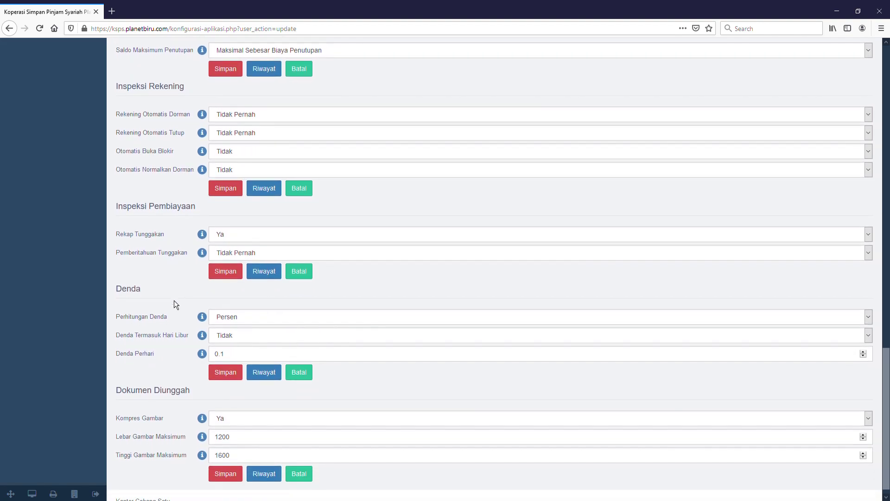
Compare the Inspeksi Pembiayaan section with Inspeksi Rekening and examine its Rekap Tunggakan and Pemberitahuan Tunggakan settings.
triple_click(152, 207)
left_click(210, 217)
triple_click(150, 88)
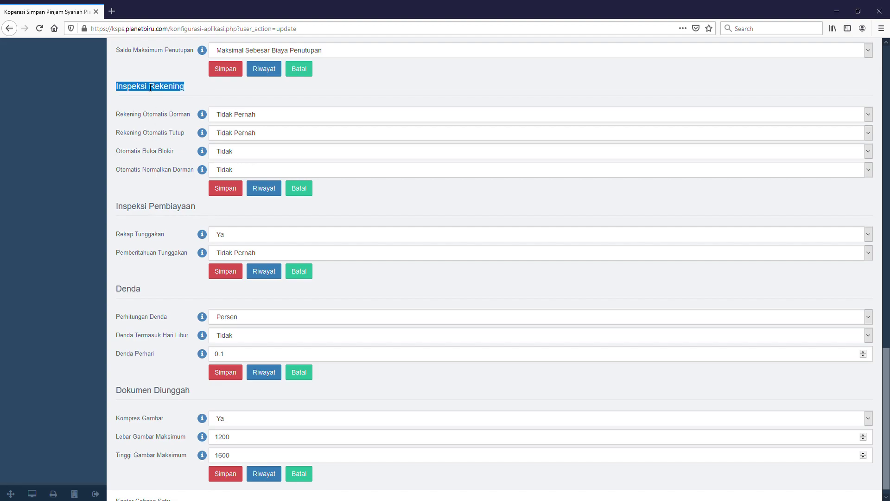
triple_click(157, 211)
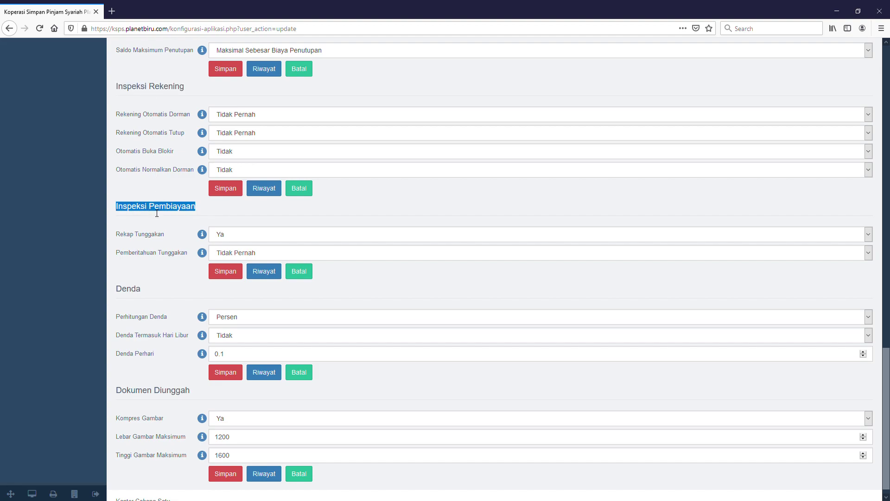
triple_click(139, 241)
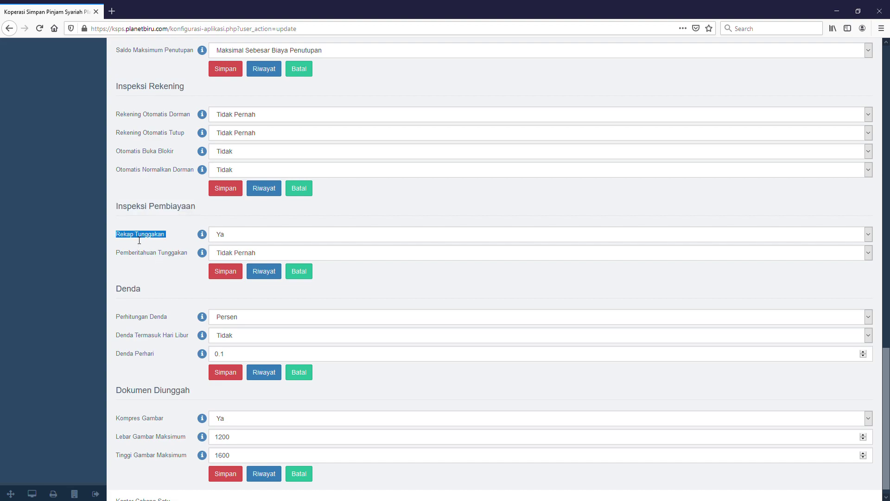
left_click(177, 243)
double_click(154, 240)
triple_click(155, 239)
triple_click(156, 255)
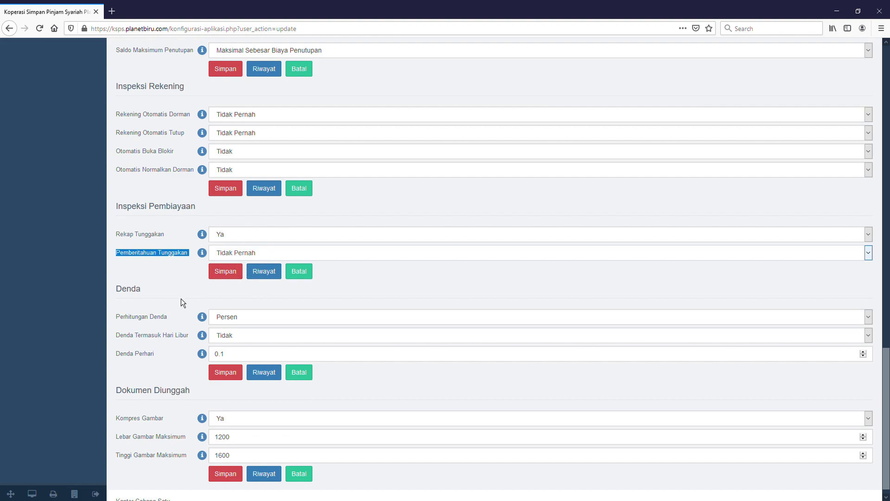
Under Denda, try Perhitungan Denda as Nominal.
scroll(179, 305, "down", 1)
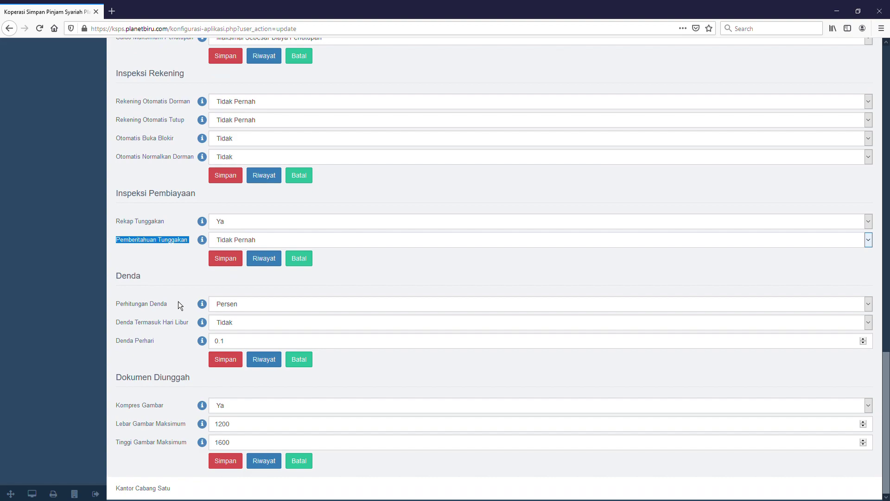
left_click(313, 292)
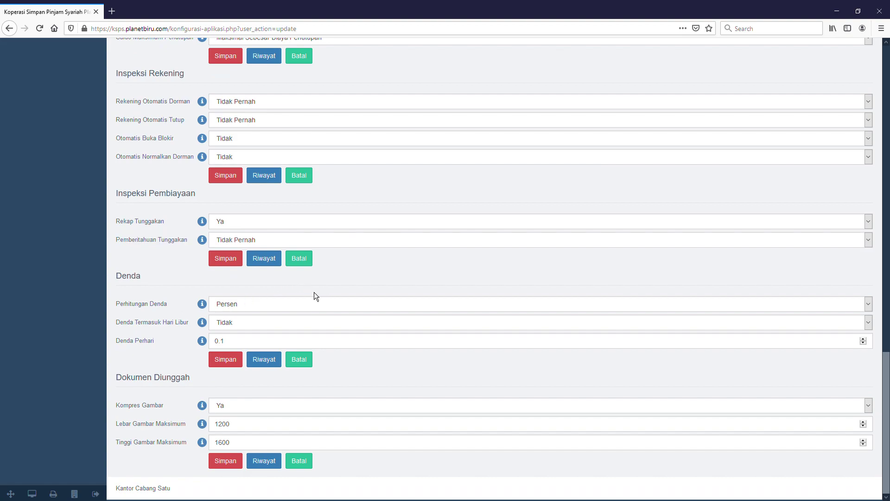
triple_click(144, 310)
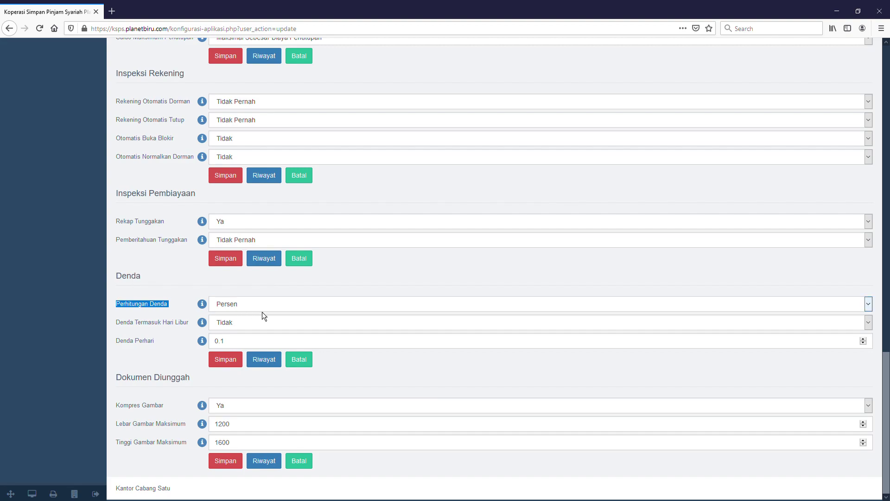
left_click(164, 311)
key("Down")
key("Up")
key("Tab")
key("shift+Tab")
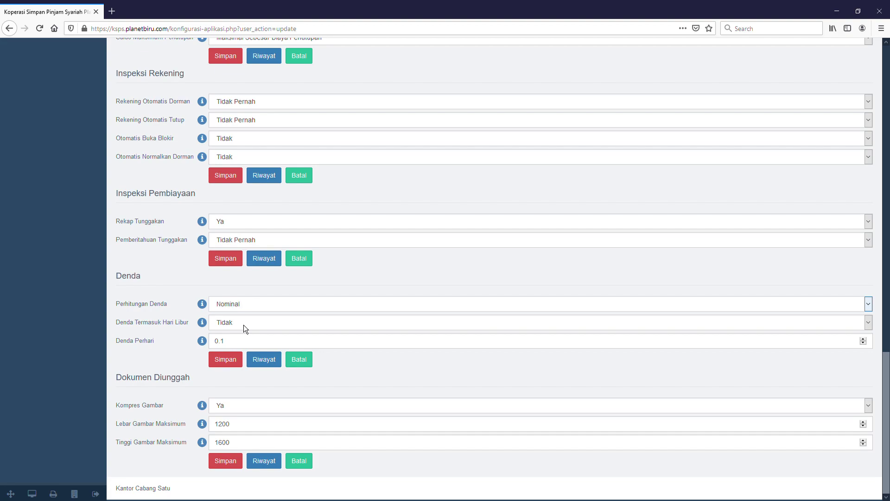
key("Tab")
key("Tab")
Check the Denda Perhari value and switch Perhitungan Denda back to Persen.
left_click(249, 310)
double_click(240, 342)
left_click(239, 344)
double_click(235, 344)
left_click(245, 303)
left_click(245, 329)
left_click(378, 378)
Examine the Dokumen Diunggah section, including its maximum image width and height settings.
triple_click(181, 388)
double_click(181, 389)
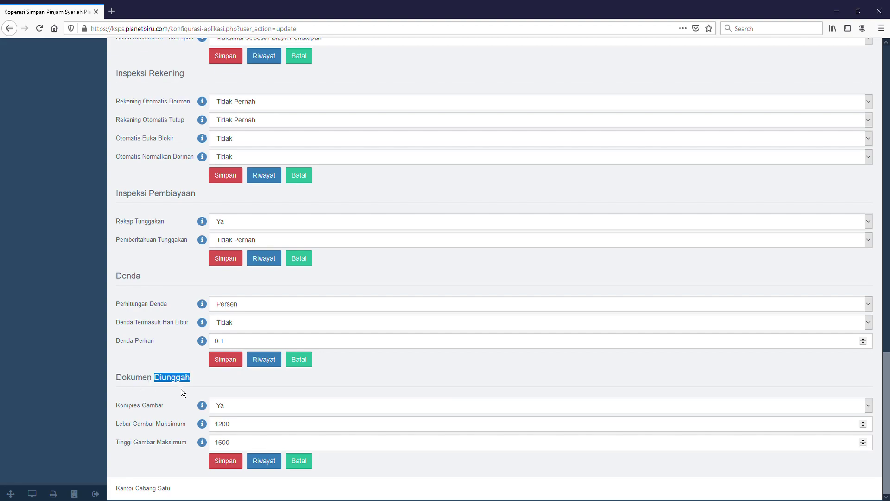
triple_click(181, 389)
left_click(219, 393)
triple_click(141, 430)
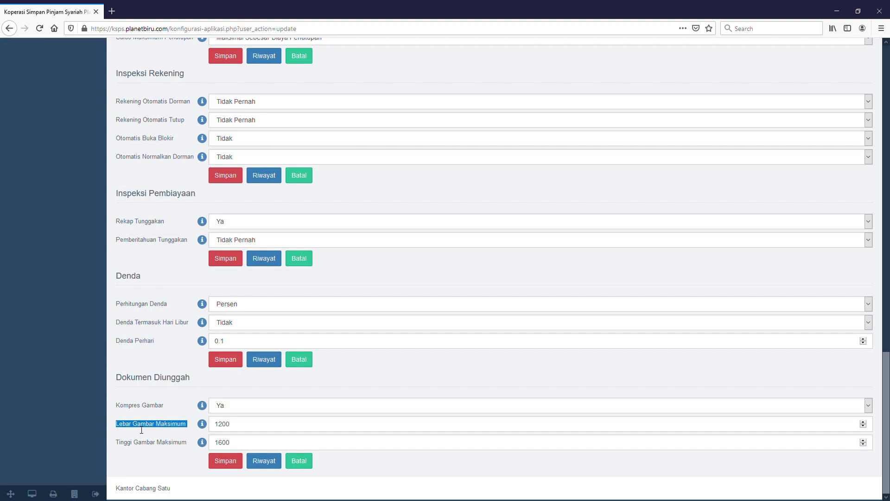
triple_click(169, 445)
triple_click(161, 425)
triple_click(161, 444)
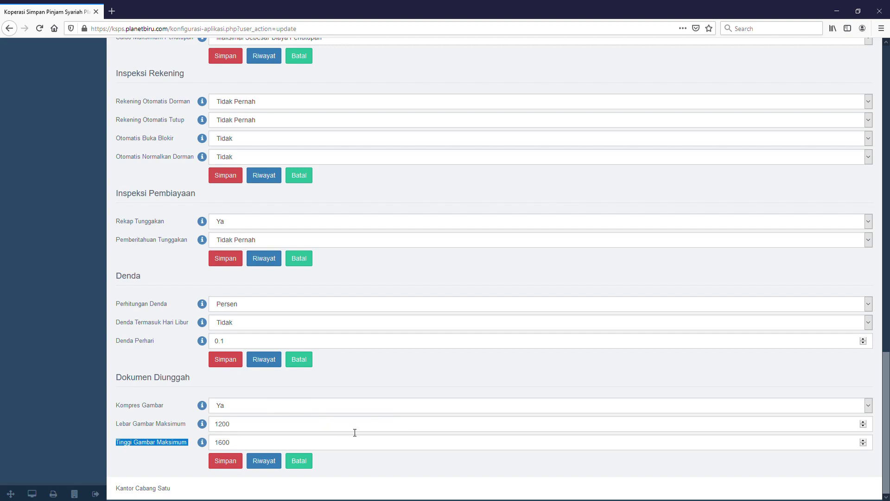
left_click(360, 390)
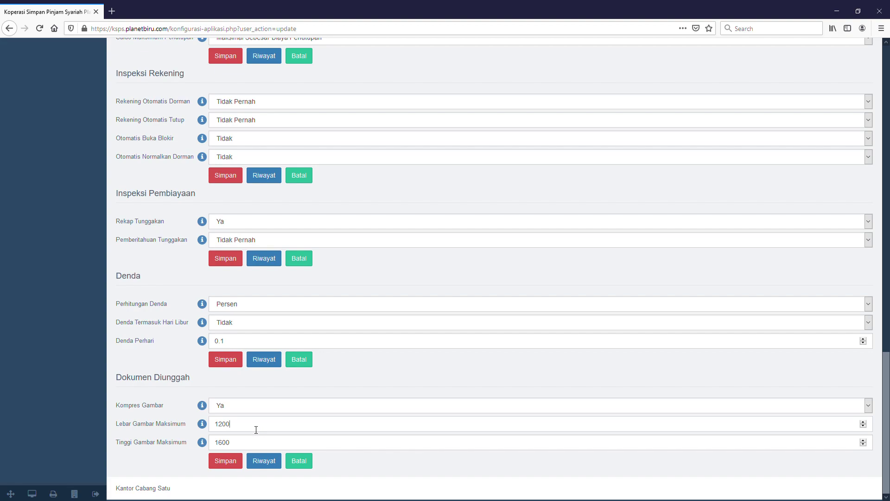
Under Konfigurasi Dasar, read the descriptions of the separator, Alokasi Database, Daerah Waktu and Arahkan Ke HTTPS settings.
scroll(389, 292, "up", 12)
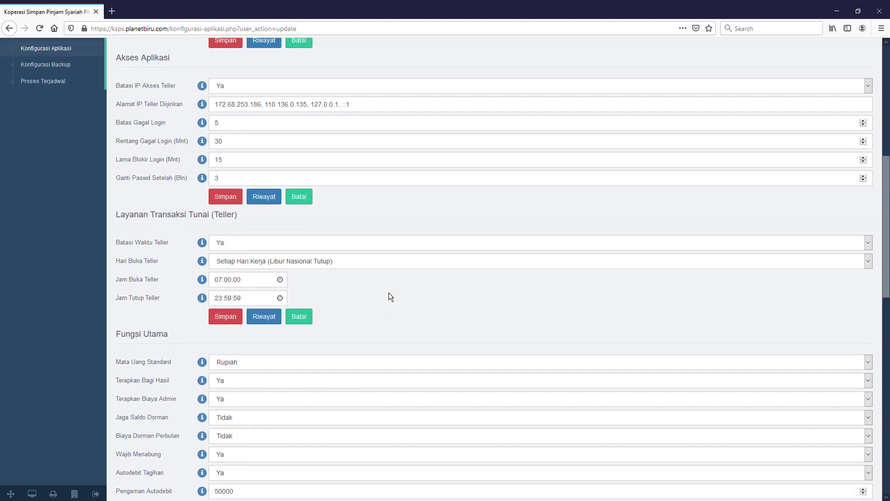
scroll(389, 292, "up", 7)
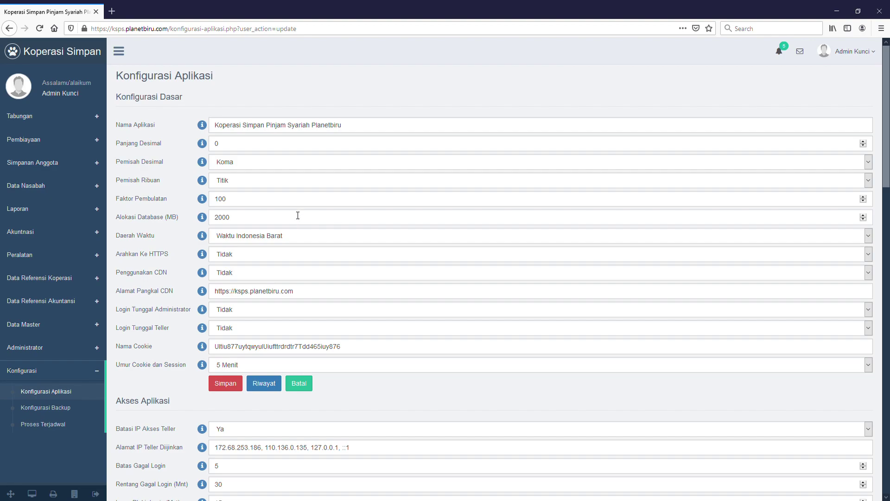
mouse_move(208, 173)
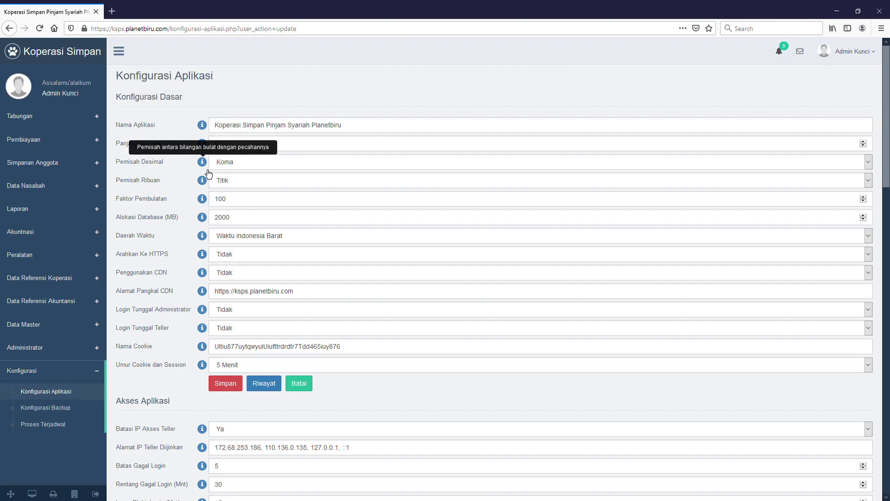
mouse_move(208, 189)
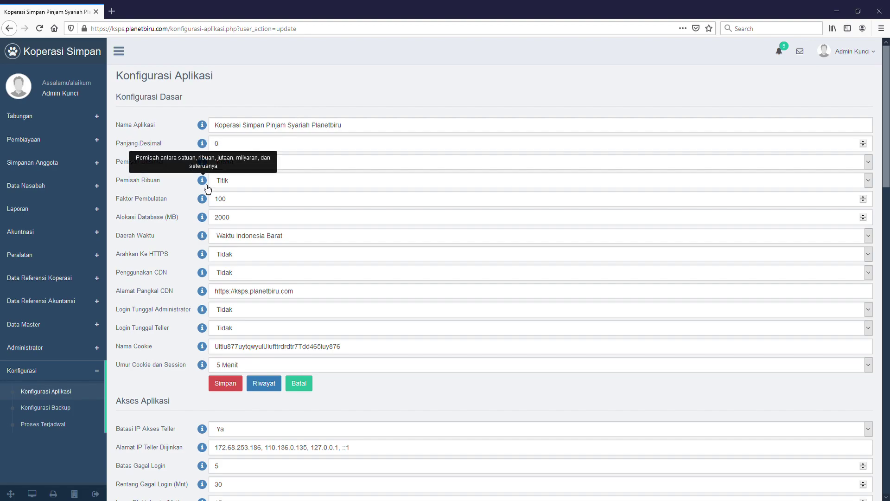
mouse_move(209, 228)
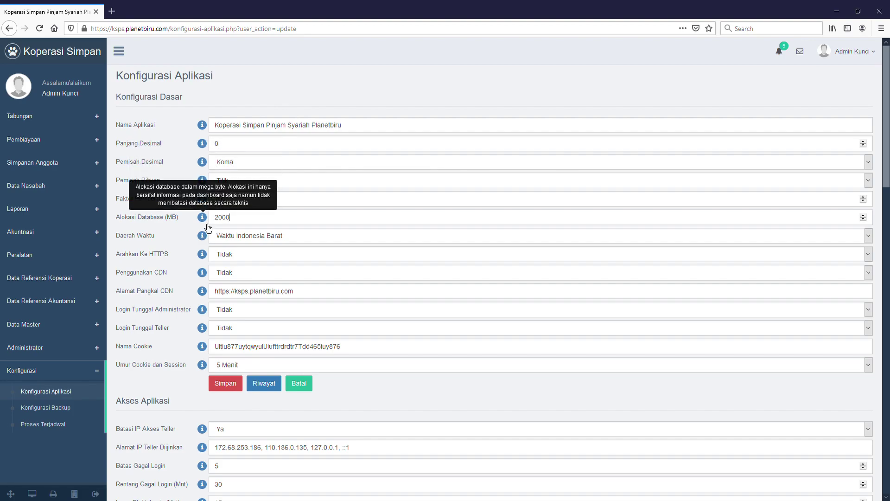
mouse_move(206, 244)
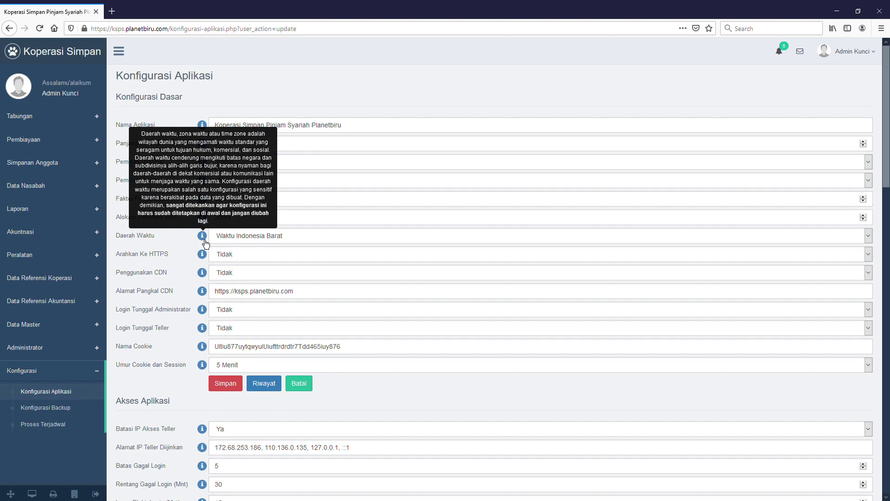
mouse_move(207, 263)
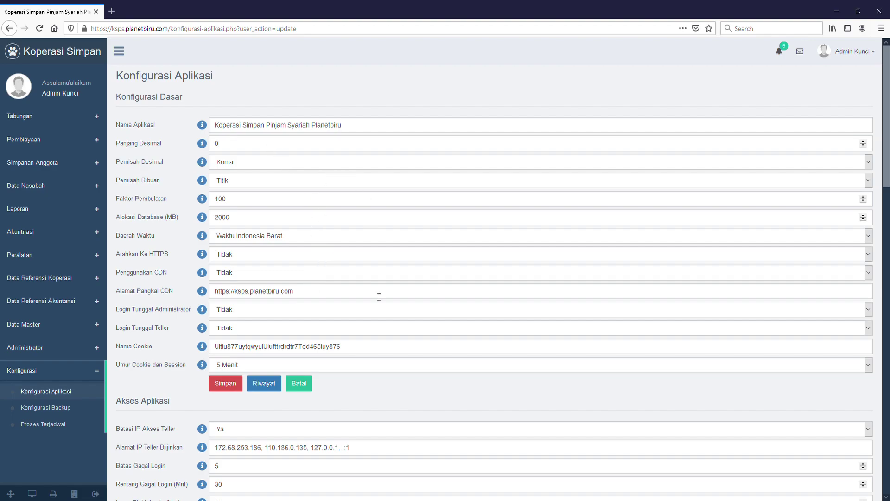
scroll(374, 318, "down", 4)
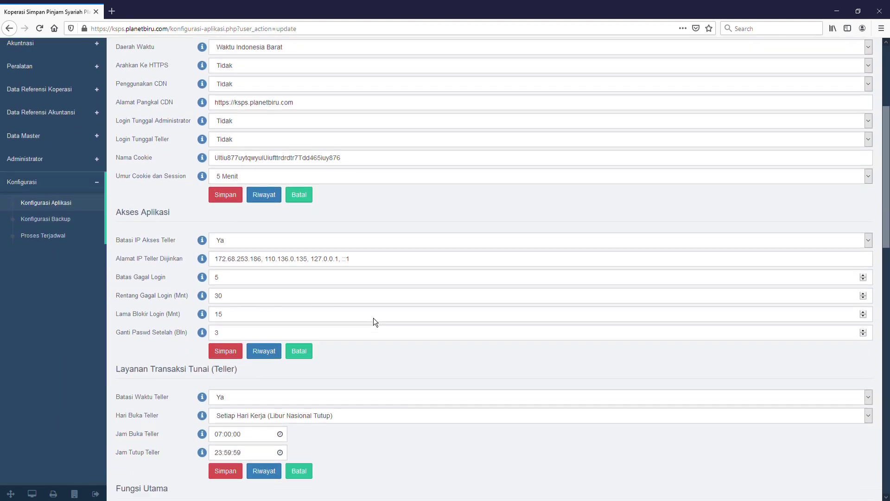
scroll(373, 318, "down", 3)
scroll(373, 318, "up", 7)
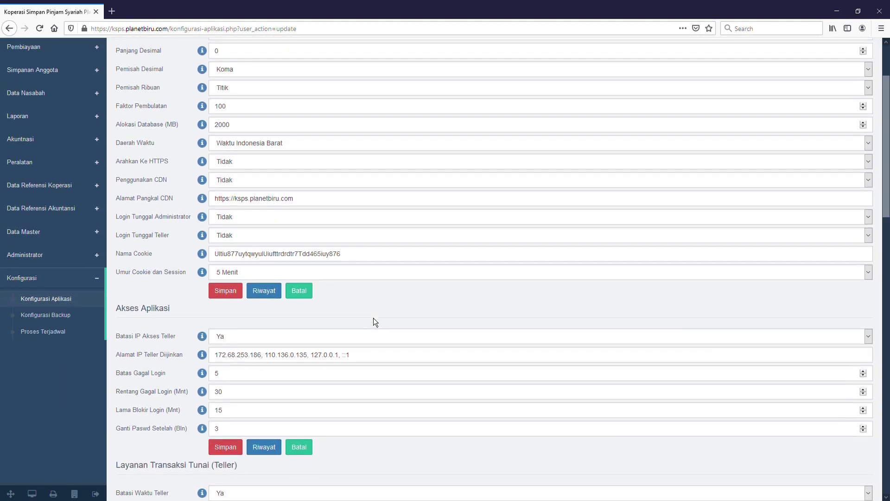